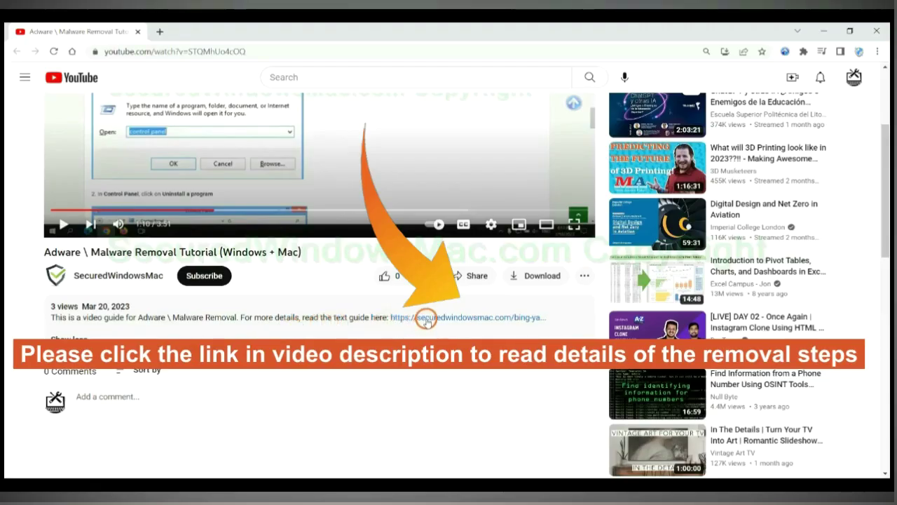
Open the securedwindowsmac.com removal guide from the YouTube video description in a new tab
click(426, 319)
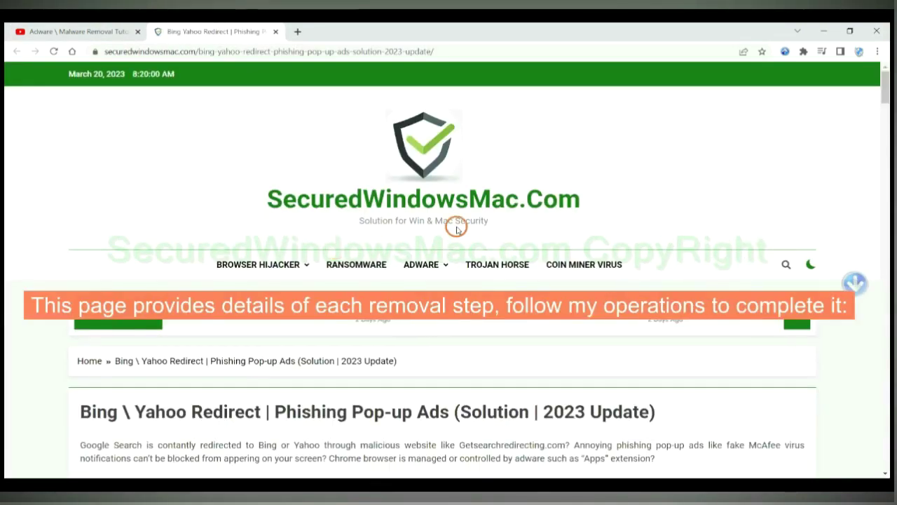
Scroll to the guide's Instant Automatic Removal section and highlight its SpyHunter heading
scroll(521, 270, down, 2)
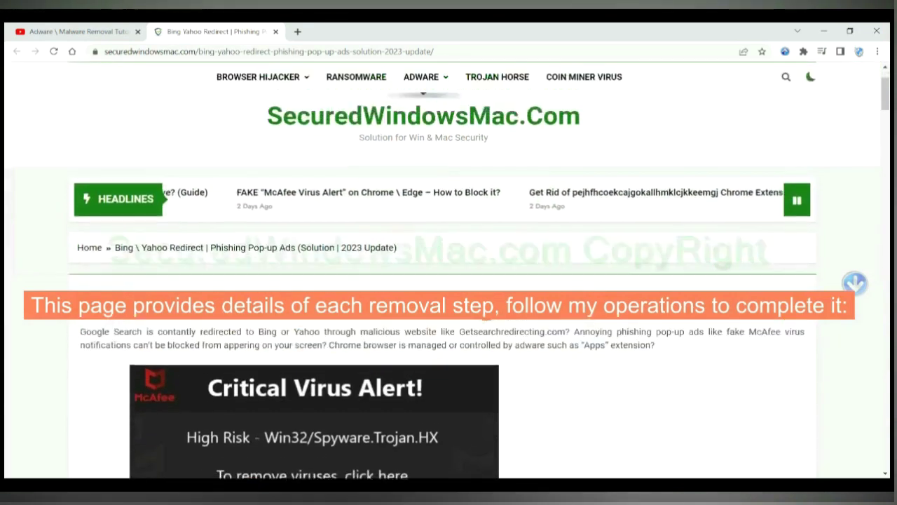
scroll(520, 271, down, 4)
scroll(520, 271, down, 4)
scroll(487, 312, down, 4)
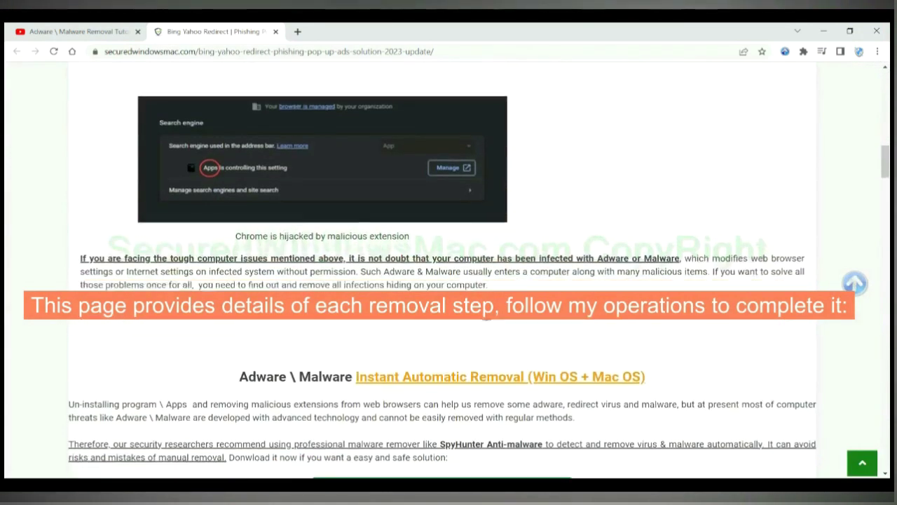
scroll(487, 312, down, 2)
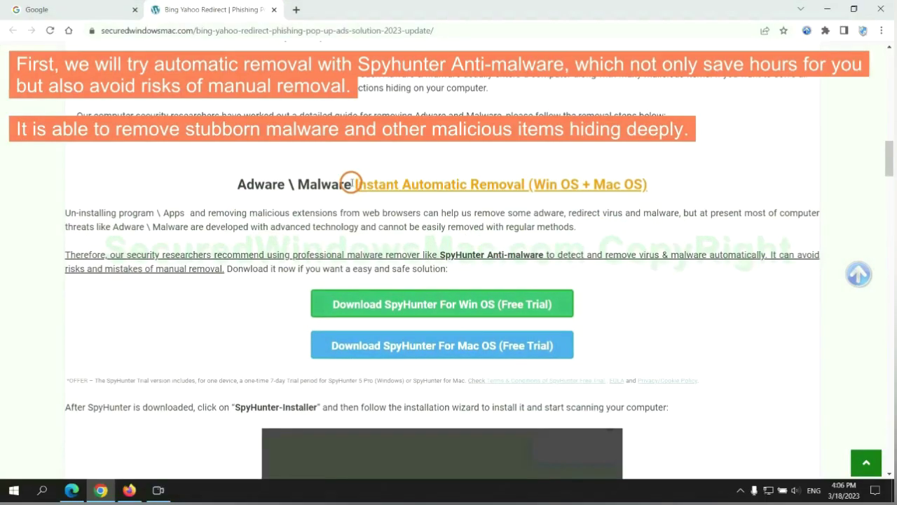
drag(354, 183, 522, 184)
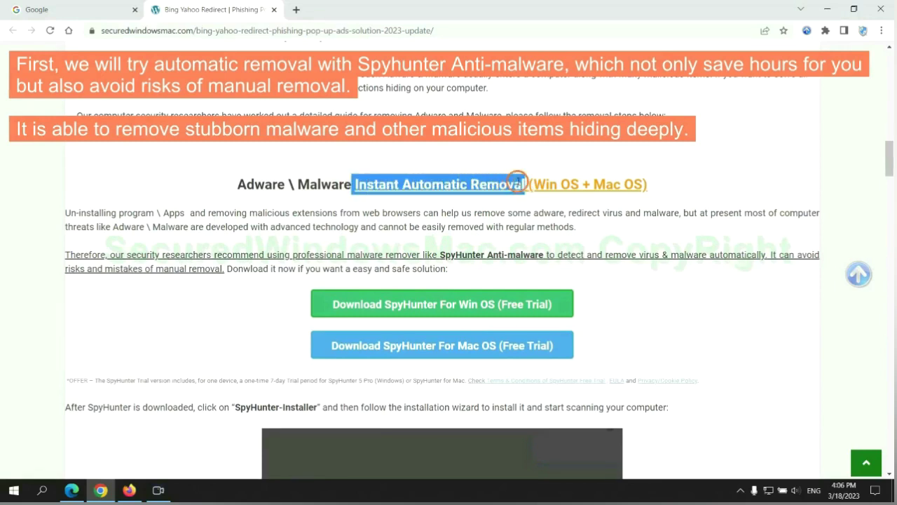
click(447, 154)
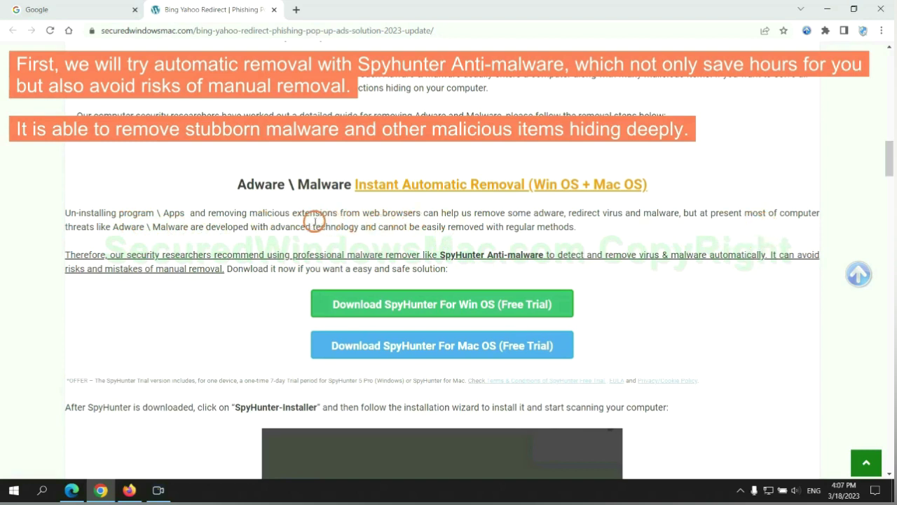
Download the SpyHunter for Windows installer, keep it past the warning, and run it
scroll(378, 235, down, 1)
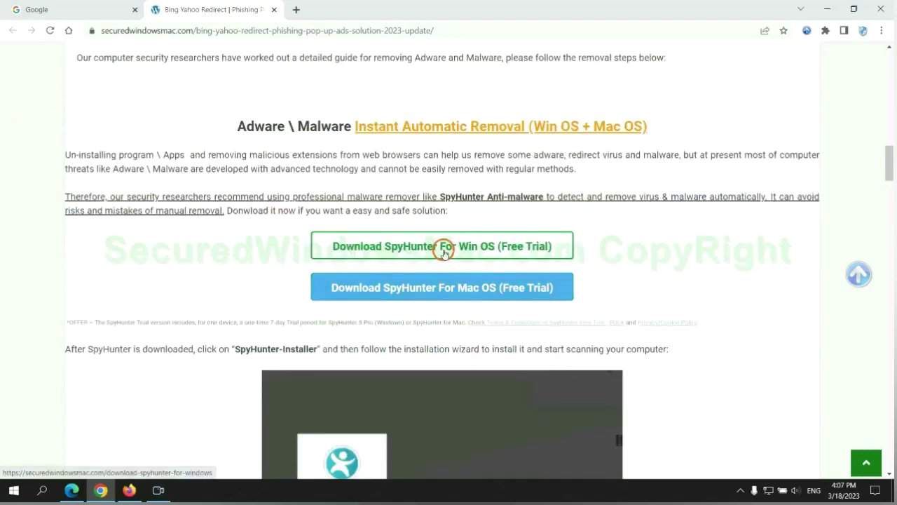
scroll(452, 280, down, 1)
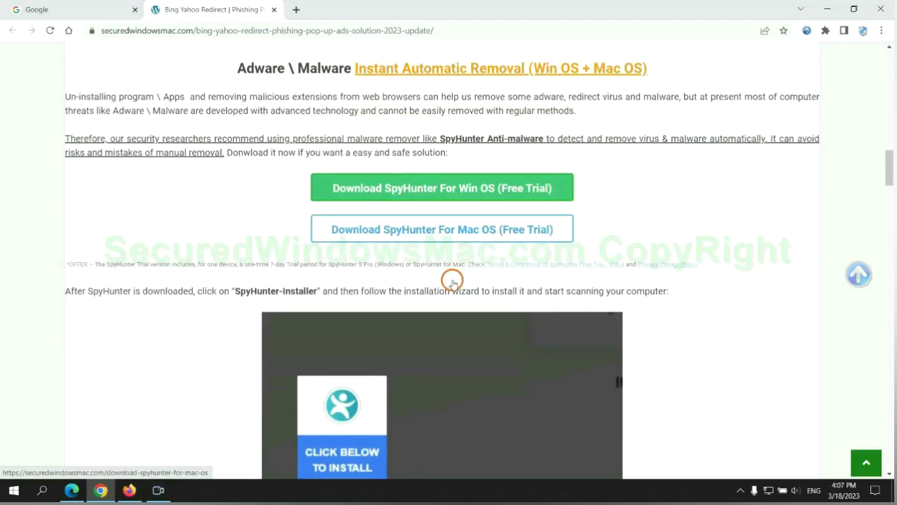
scroll(444, 266, down, 1)
click(452, 132)
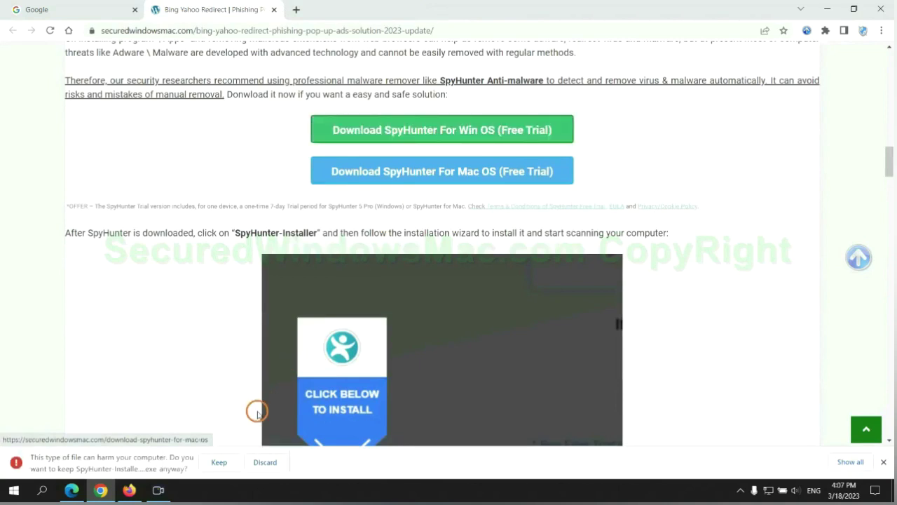
click(217, 463)
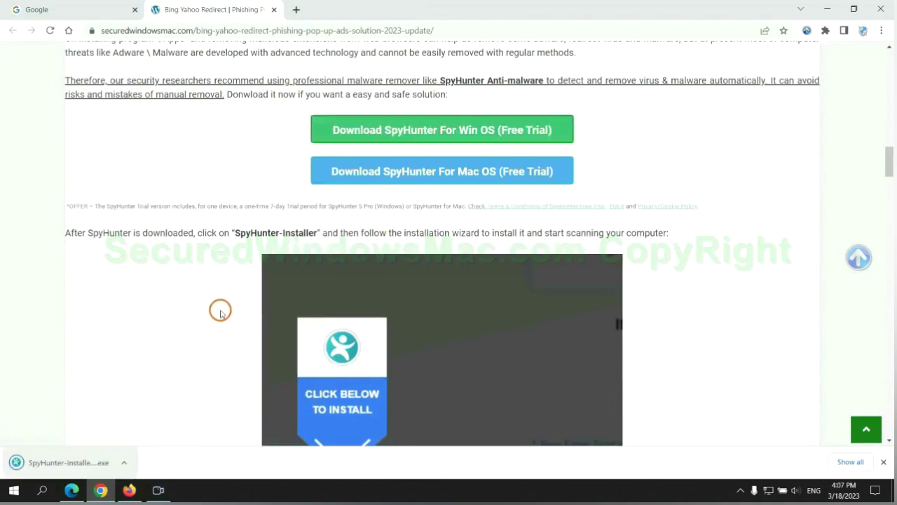
click(86, 462)
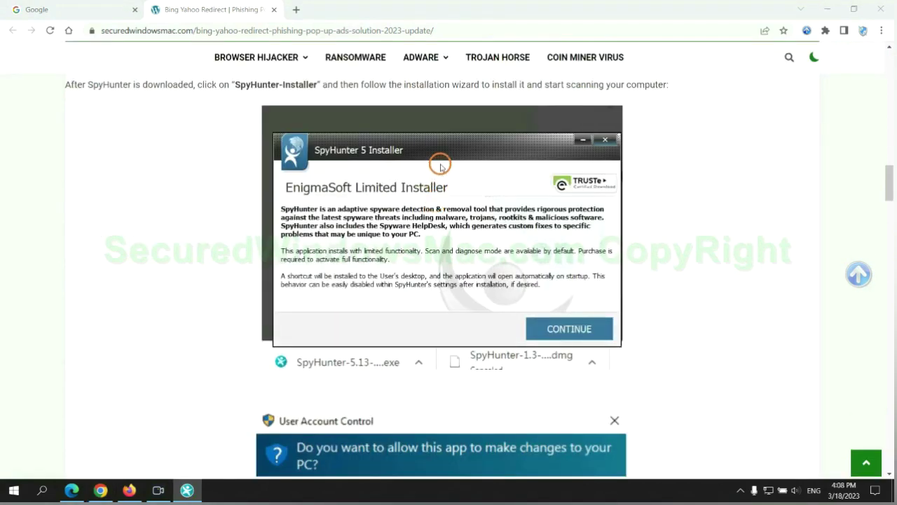
Install SpyHunter 5, accept the EULA, scan for malware, and open the FREE Trial (7-Days) page
click(588, 328)
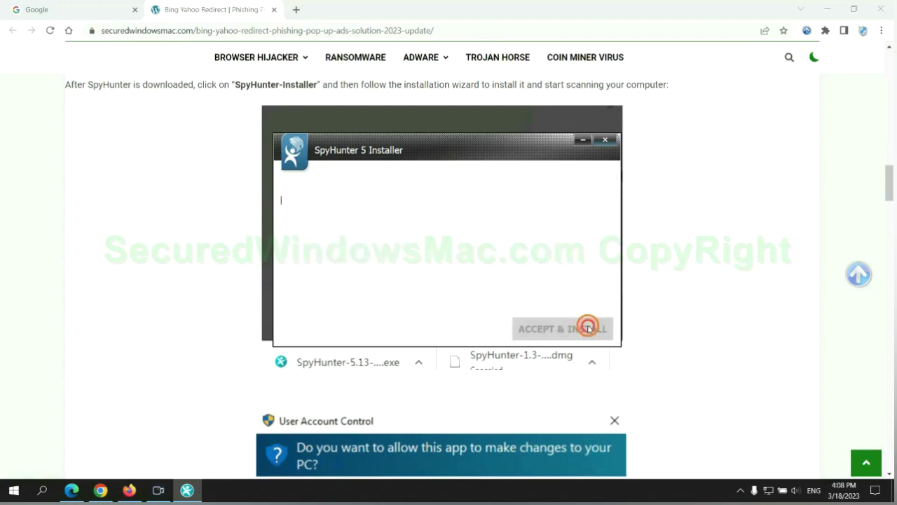
click(454, 300)
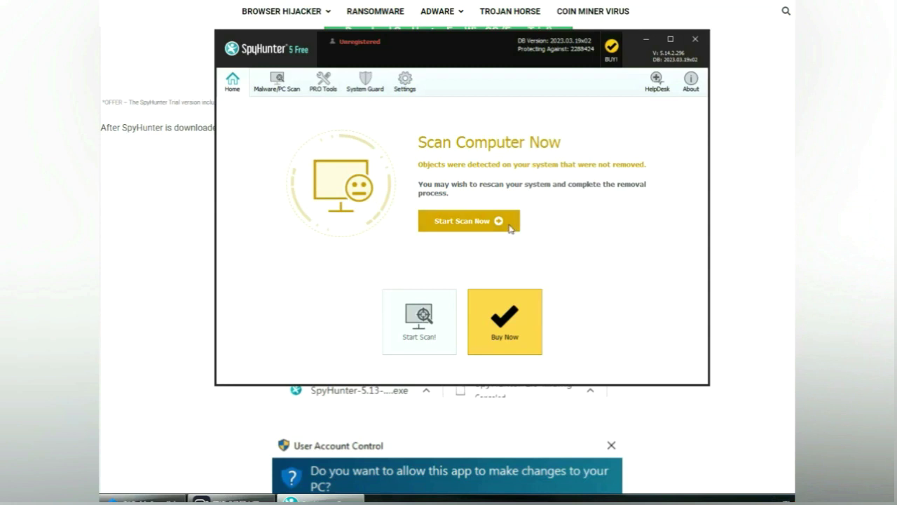
click(499, 221)
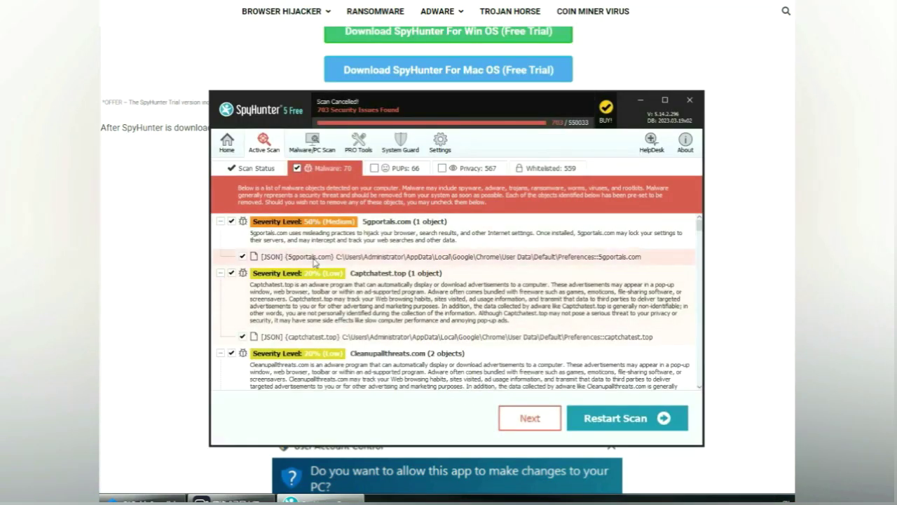
click(548, 419)
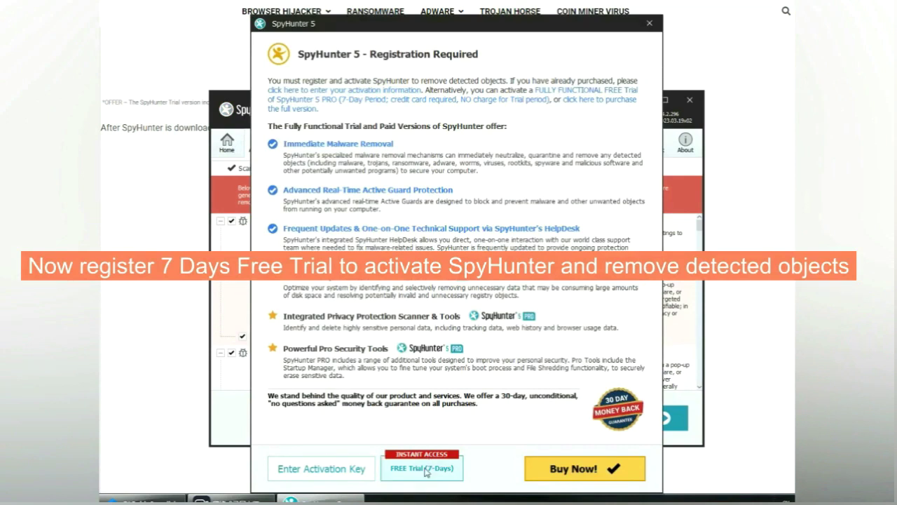
click(426, 471)
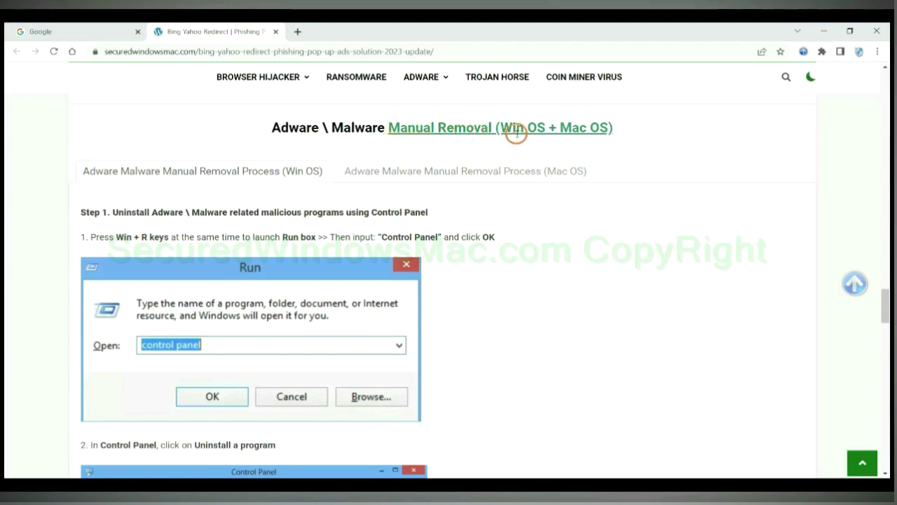
Preview the Mac OS manual steps, then show the Win OS Step 1 Control Panel uninstall
drag(501, 129, 545, 129)
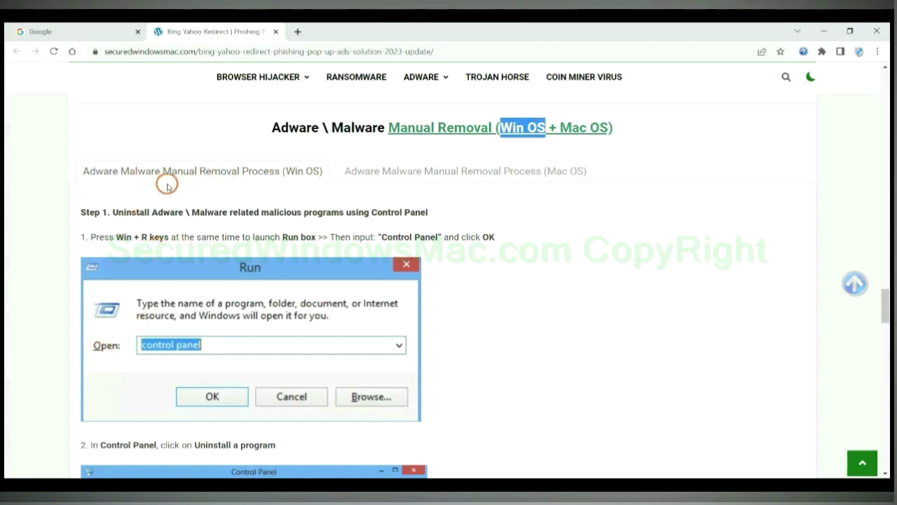
drag(561, 126, 607, 127)
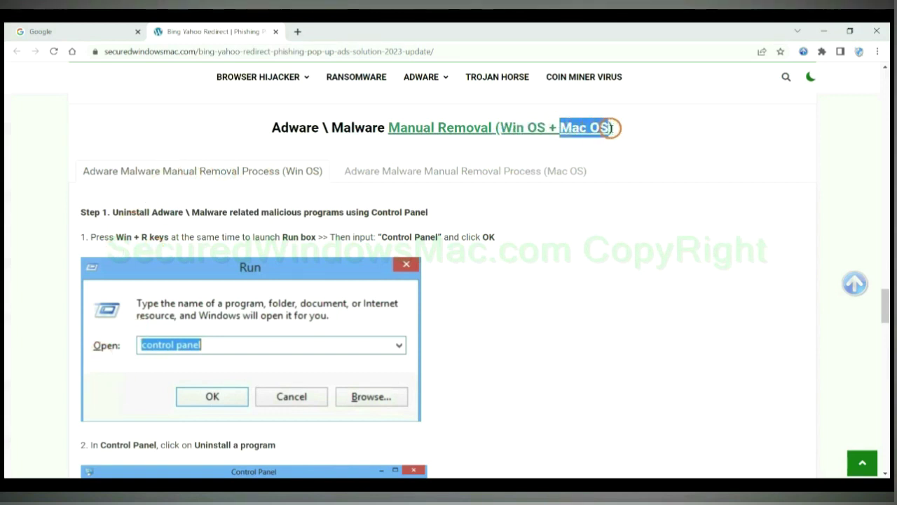
click(458, 170)
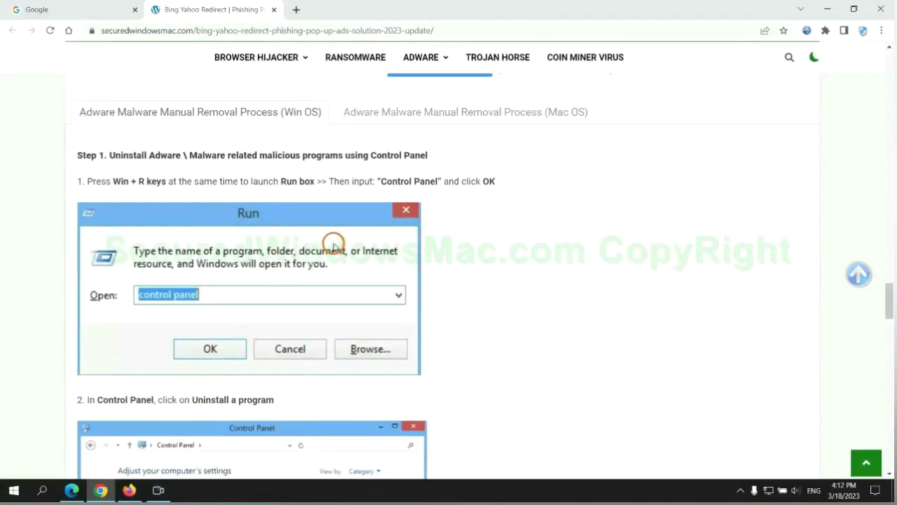
scroll(333, 244, up, 2)
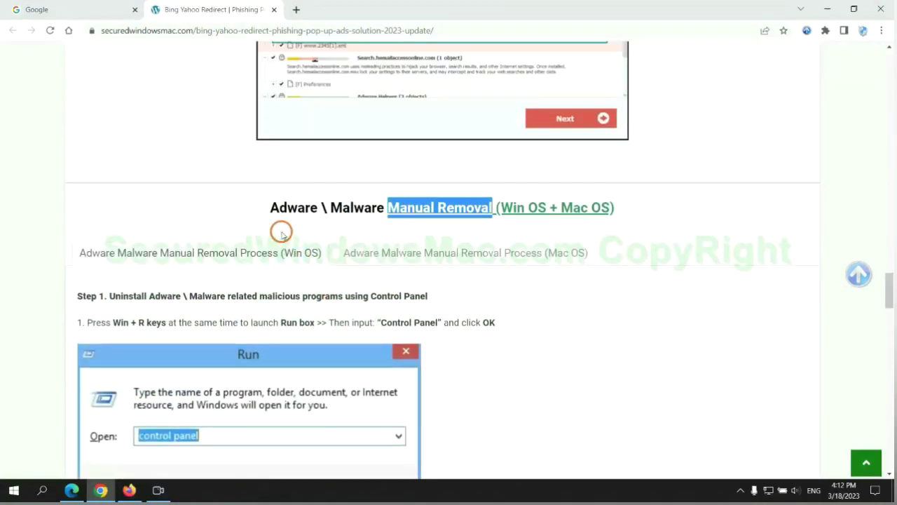
scroll(281, 230, down, 2)
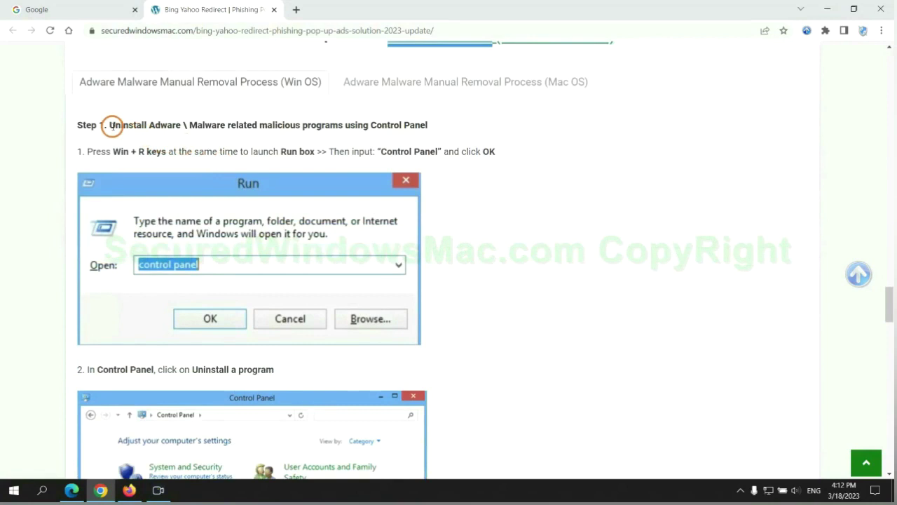
drag(129, 128, 344, 128)
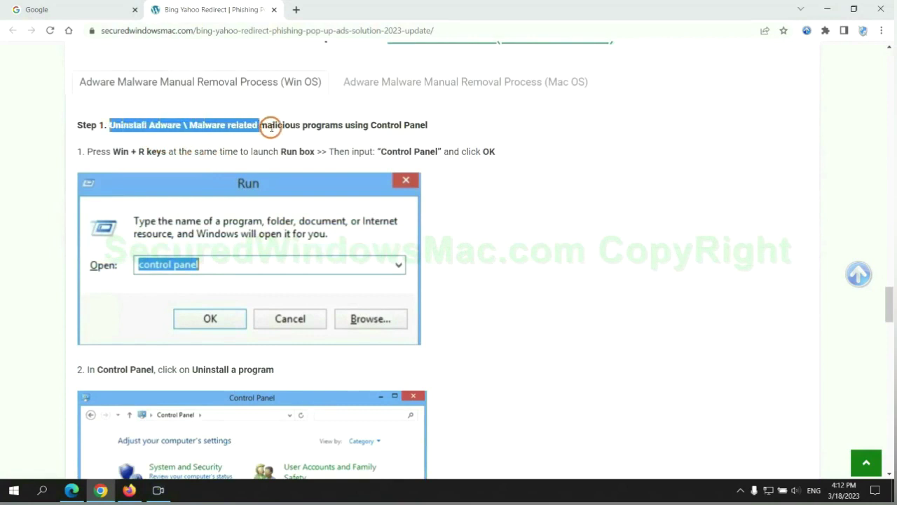
click(558, 182)
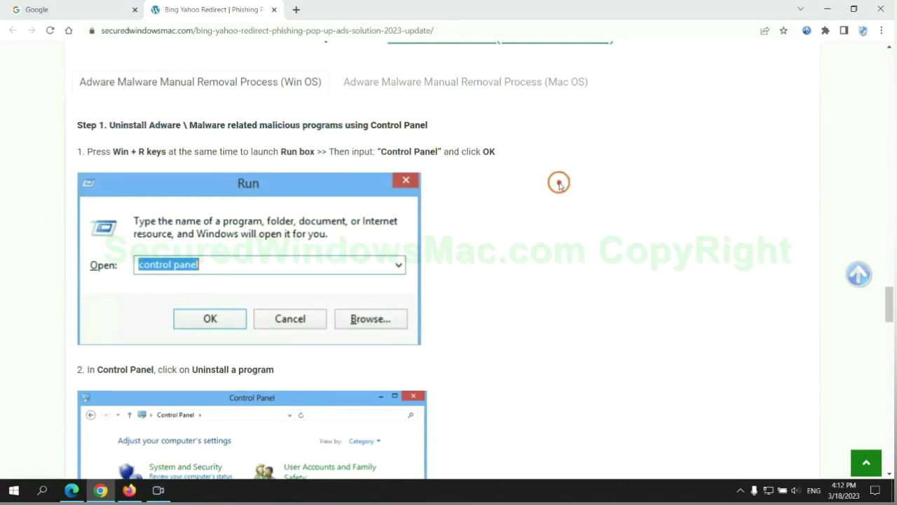
scroll(556, 183, down, 2)
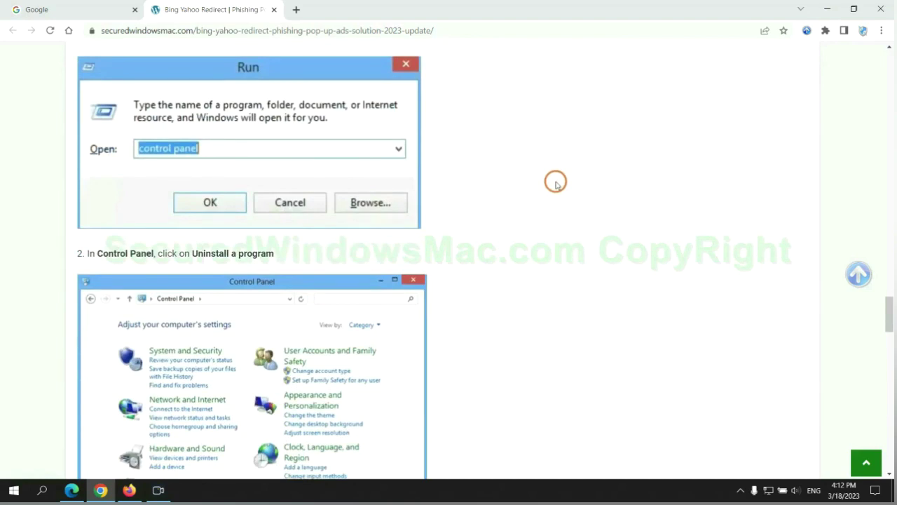
Open Control Panel from Run, review Lantern in the installed programs list, and close it
key(super+r)
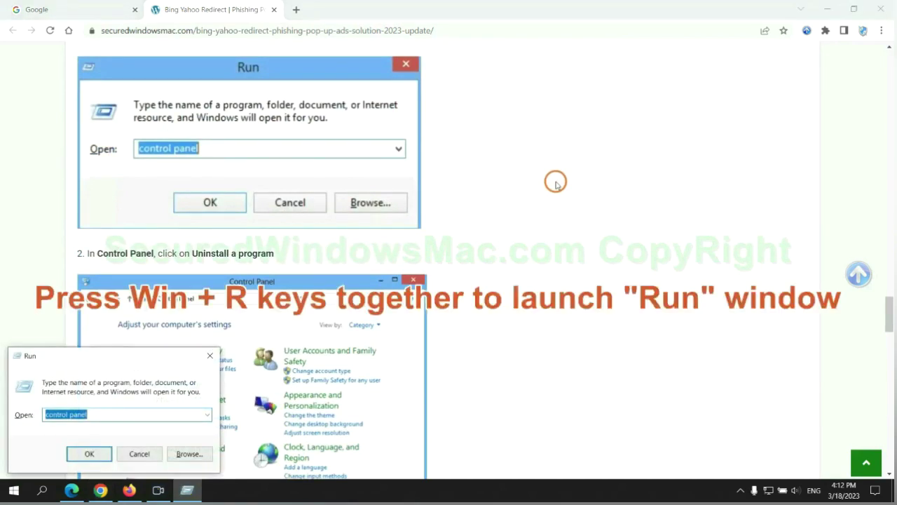
text(con)
text(ol)
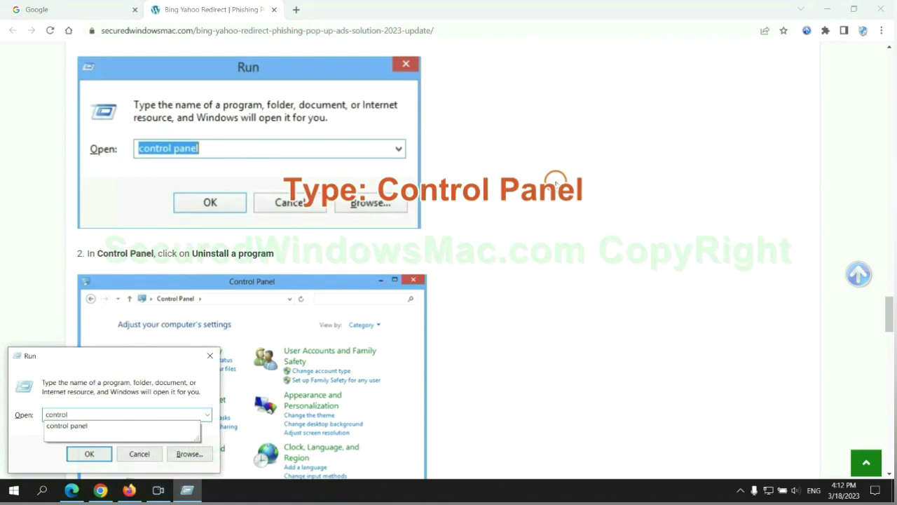
text(l)
key(Return)
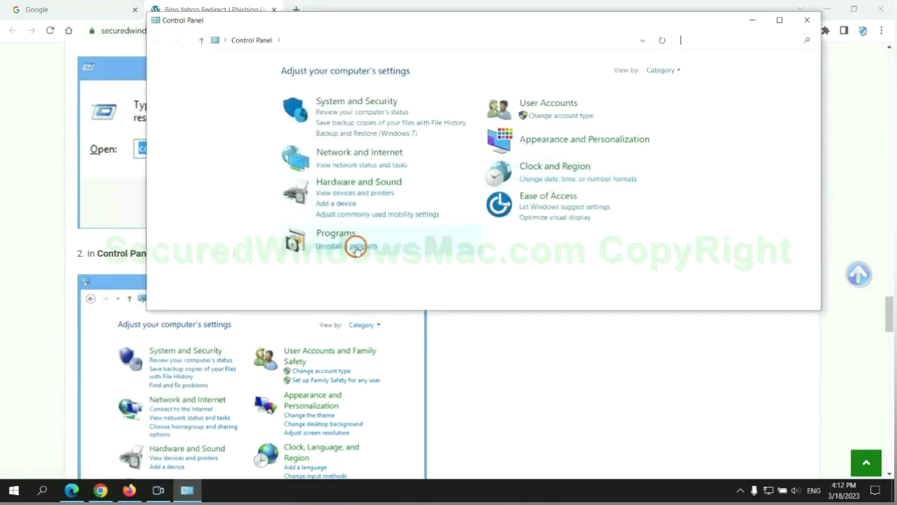
click(355, 246)
click(289, 165)
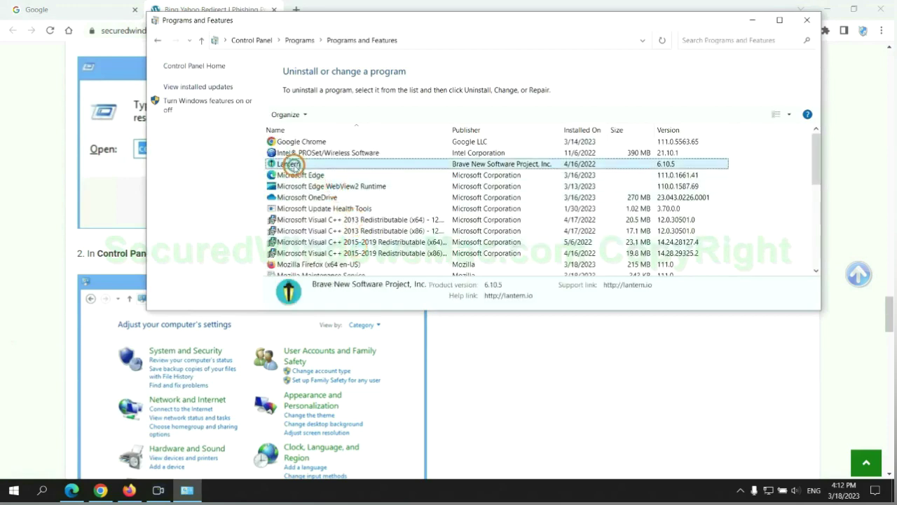
right_click(290, 166)
click(806, 22)
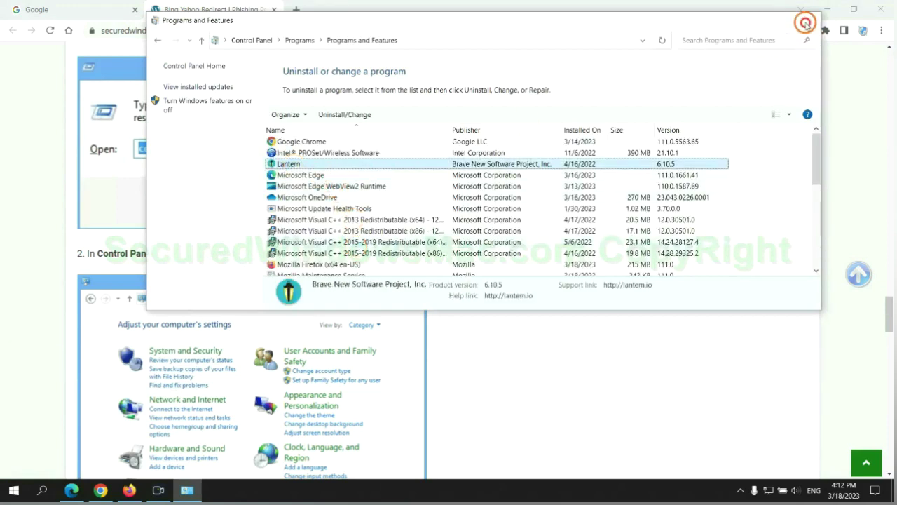
Read the guide's malicious-extension removal step and bring Microsoft Edge forward
scroll(262, 300, down, 5)
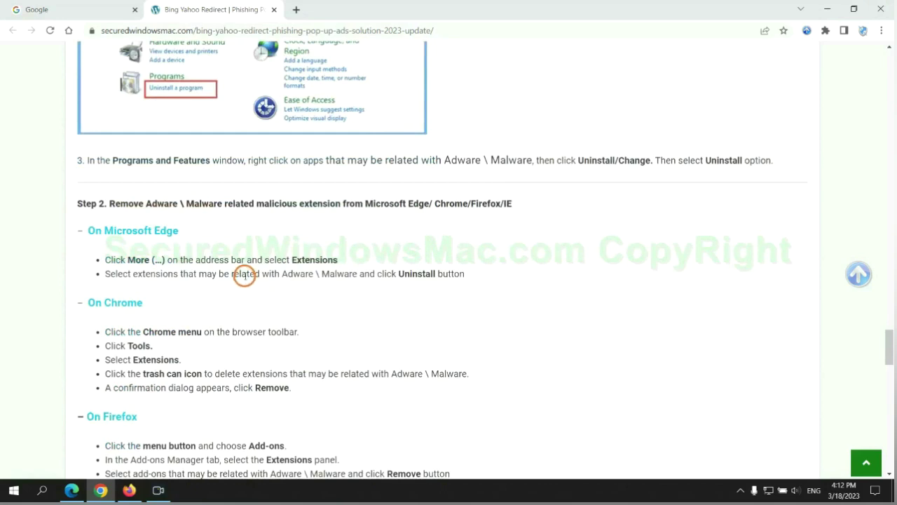
drag(253, 203, 345, 203)
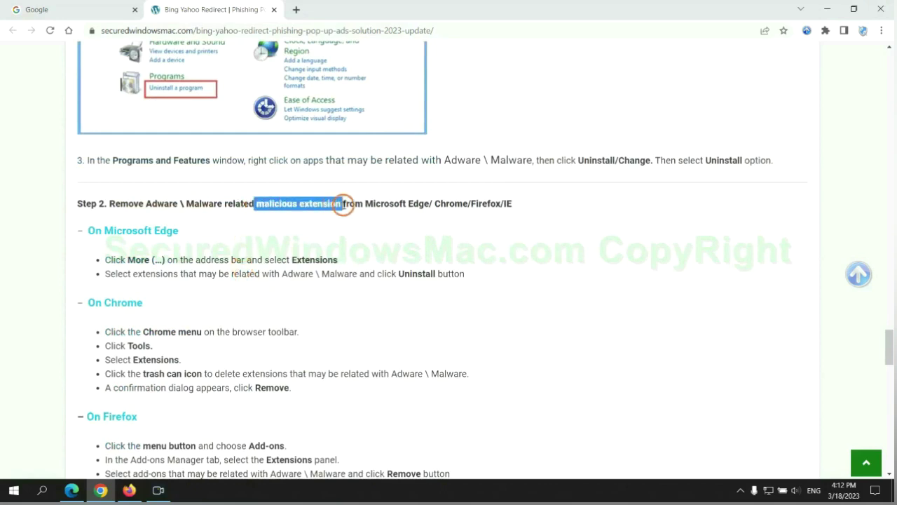
click(357, 223)
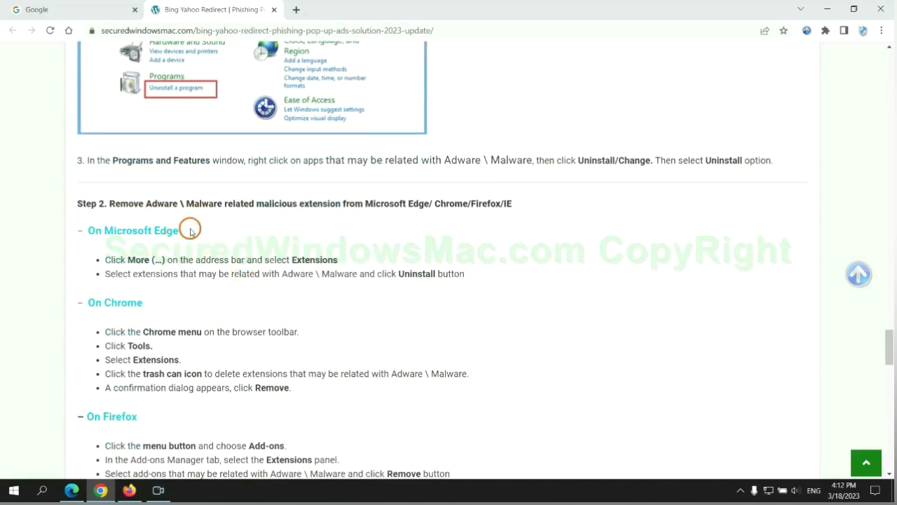
click(73, 490)
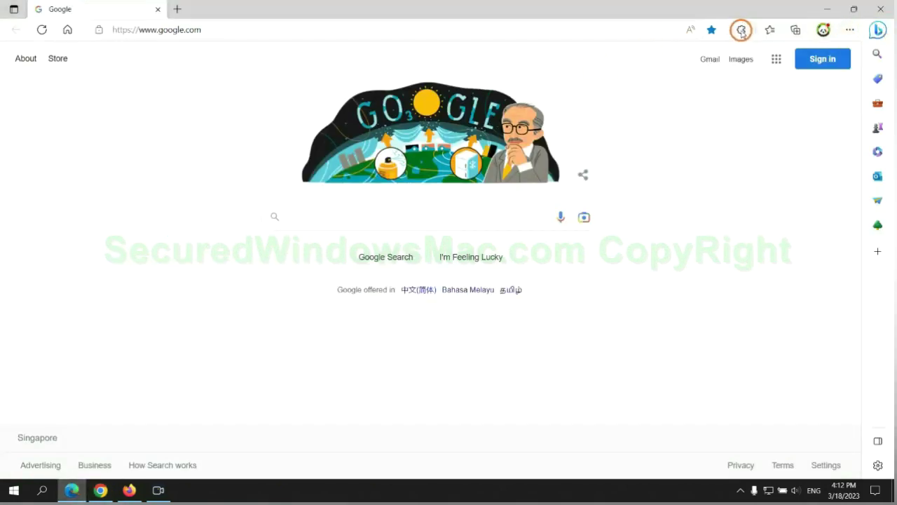
Remove Edge's McAfee WebAdvisor extension from Manage extensions and close the Extensions page
click(741, 31)
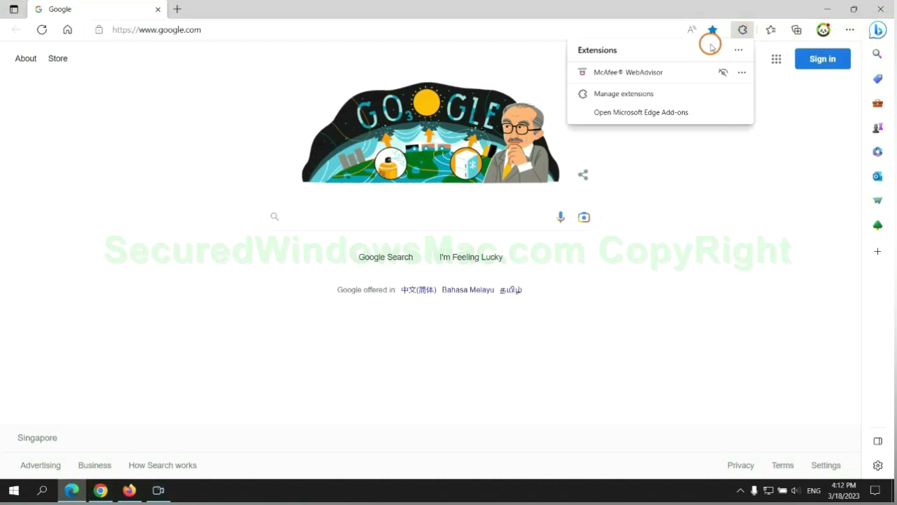
click(619, 91)
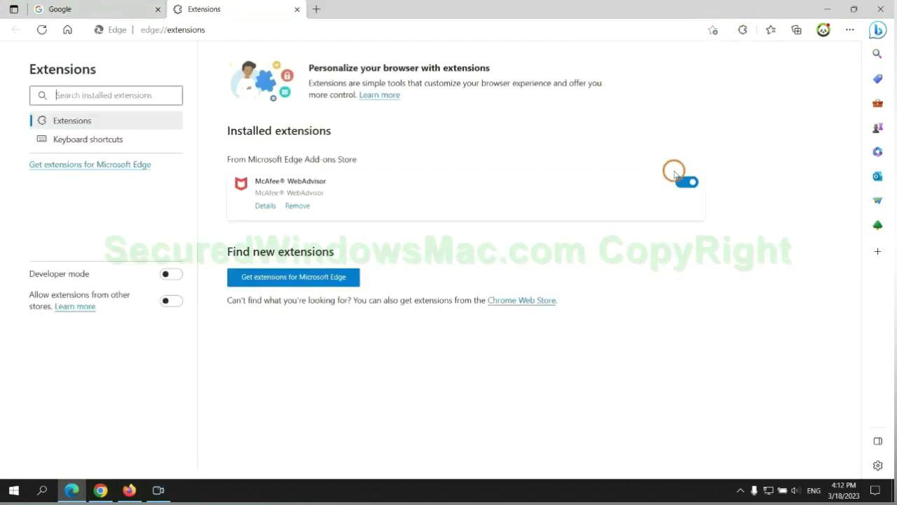
click(298, 205)
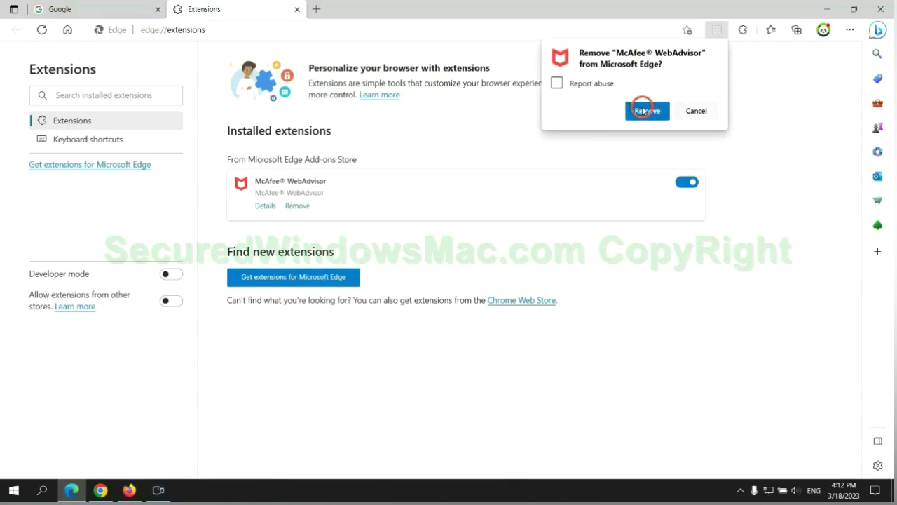
click(643, 110)
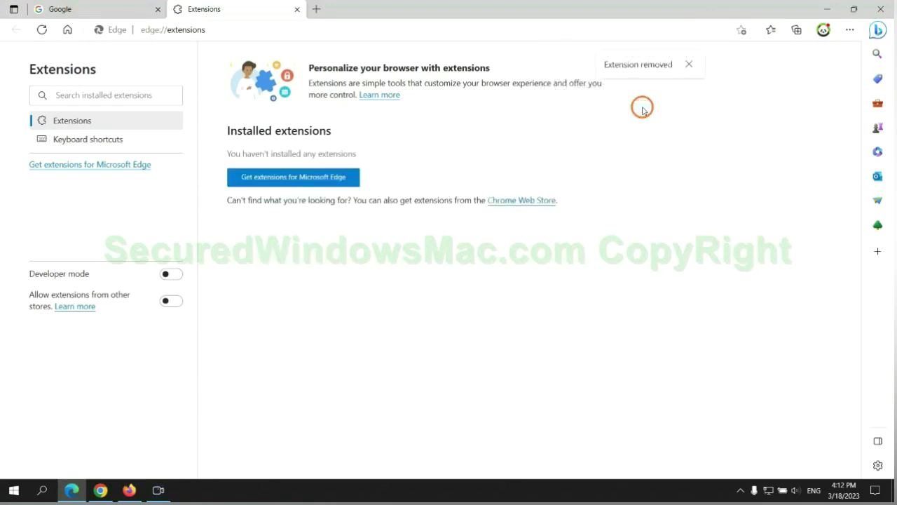
click(298, 10)
Remove Chrome's Ecosia extension and close its farewell page, then switch to Firefox
click(102, 490)
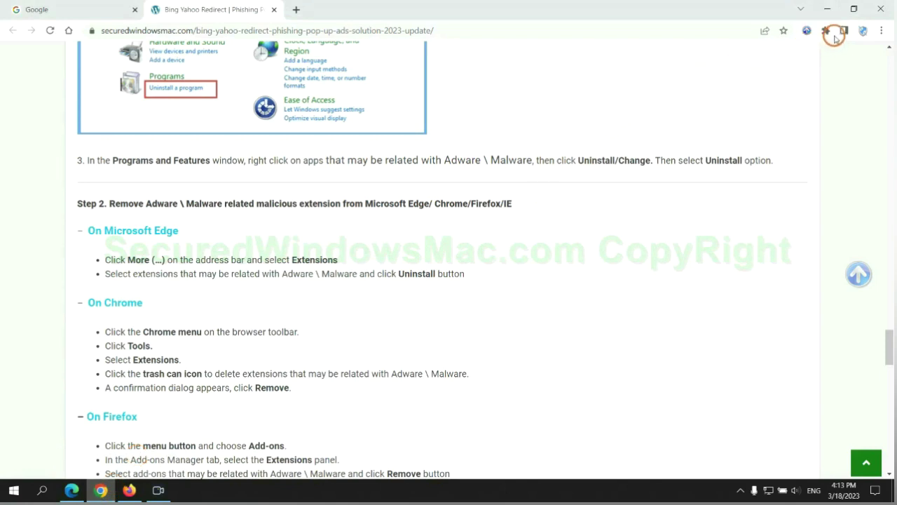
click(826, 30)
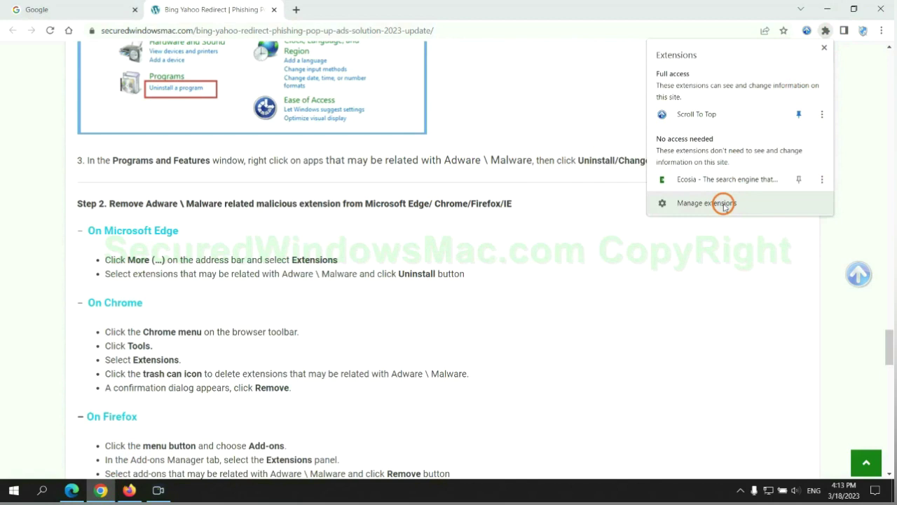
click(729, 206)
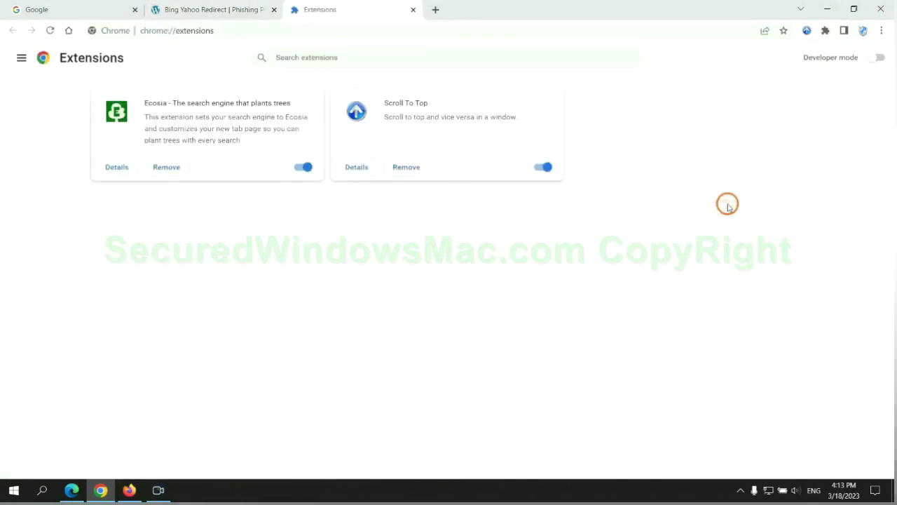
click(166, 166)
click(735, 123)
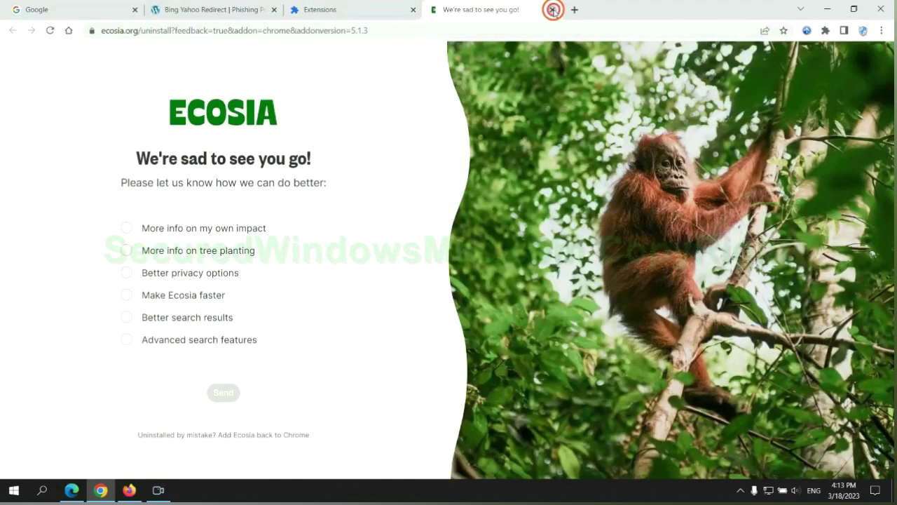
click(553, 9)
click(129, 489)
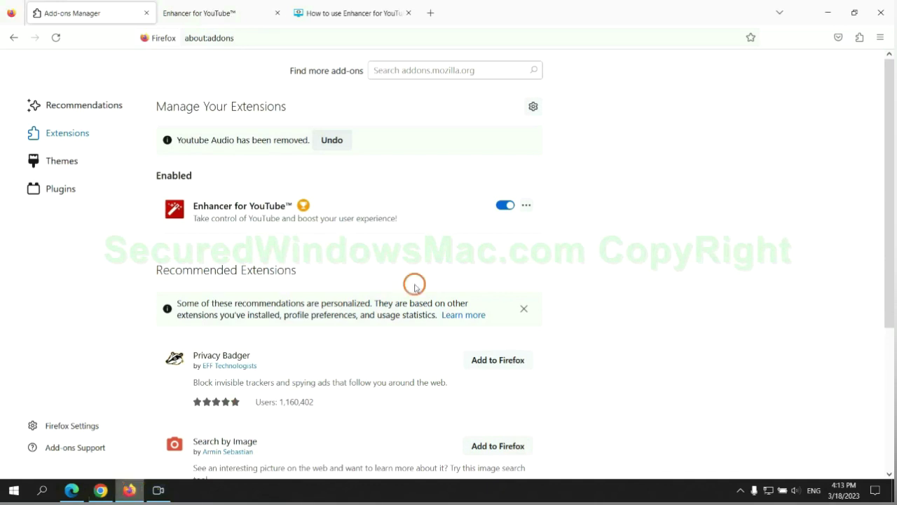
Remove the Enhancer for YouTube extension from Firefox's add-ons manager
click(859, 38)
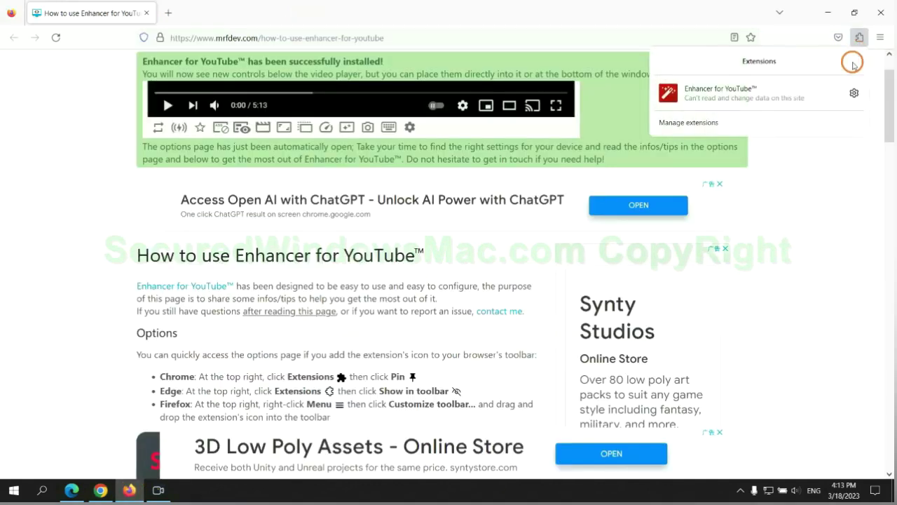
click(771, 121)
click(526, 170)
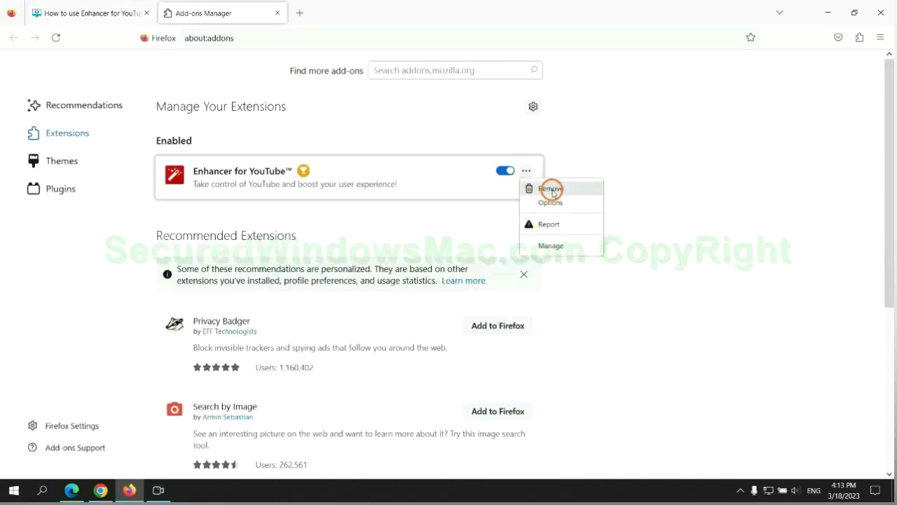
click(551, 188)
click(496, 104)
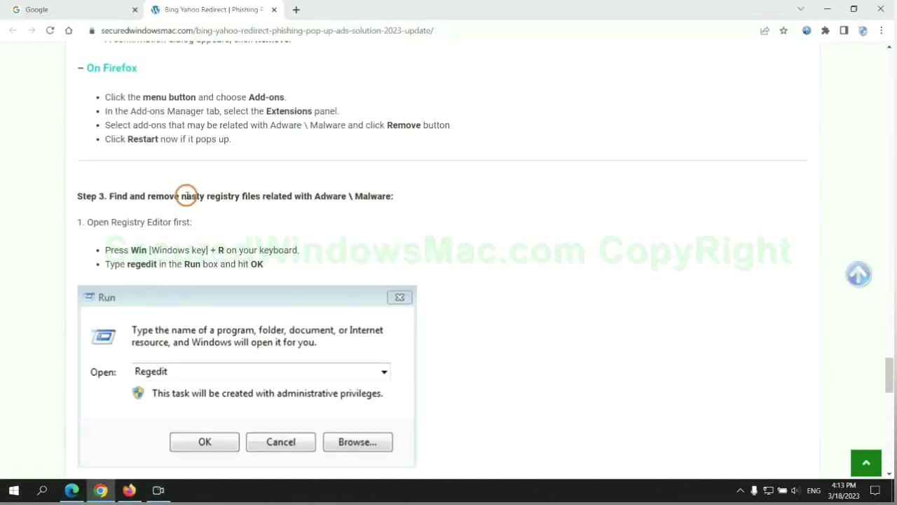
Following the guide's Step 3, run regedit from the Run box to open Registry Editor
drag(206, 196, 258, 207)
click(258, 207)
scroll(256, 219, down, 2)
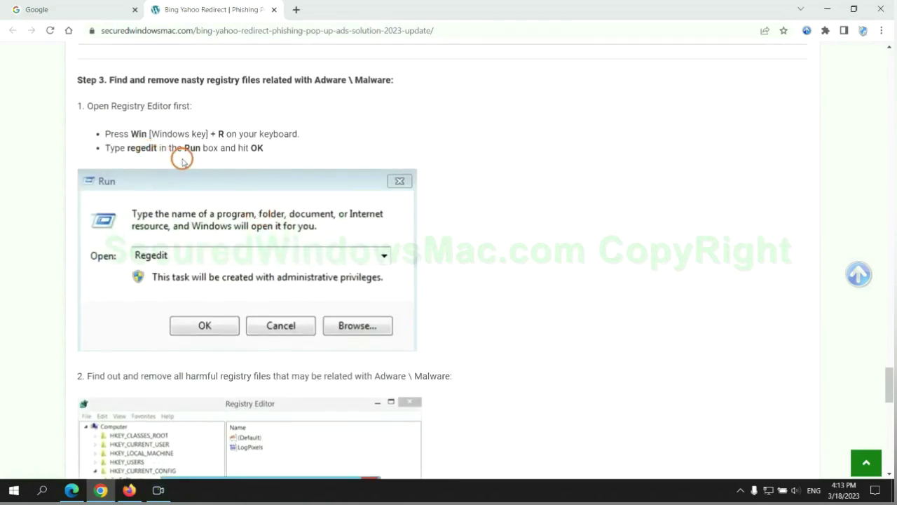
key(super+r)
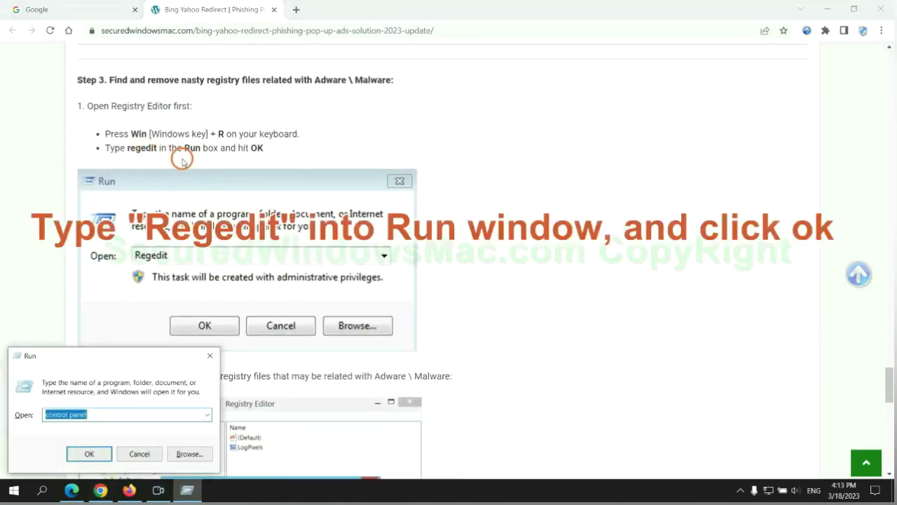
text(regedit)
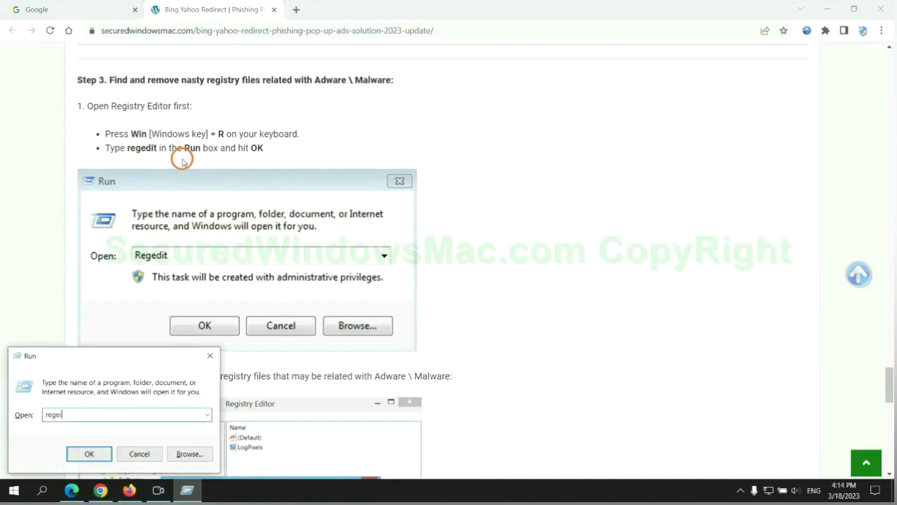
key(Return)
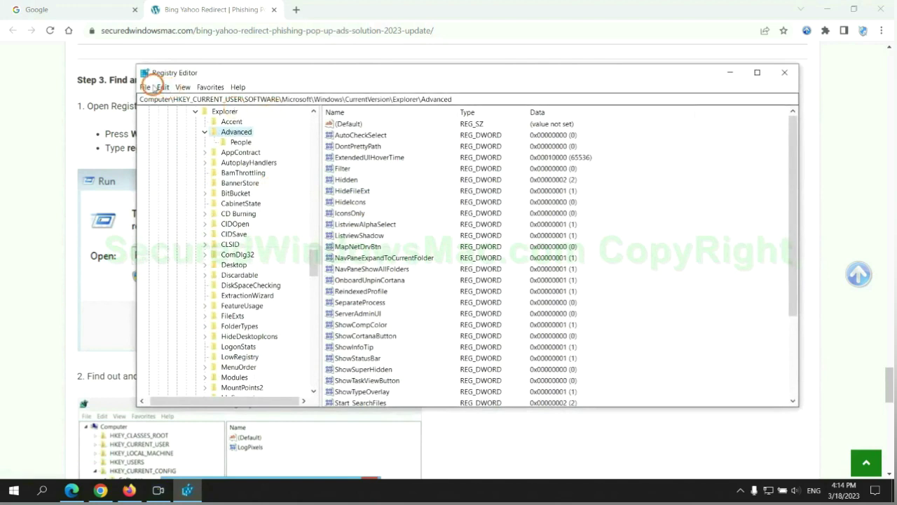
Find registry entries matching 'Ap' and bring up the delete action for StoreAppsOnTaskbar
click(163, 86)
click(194, 166)
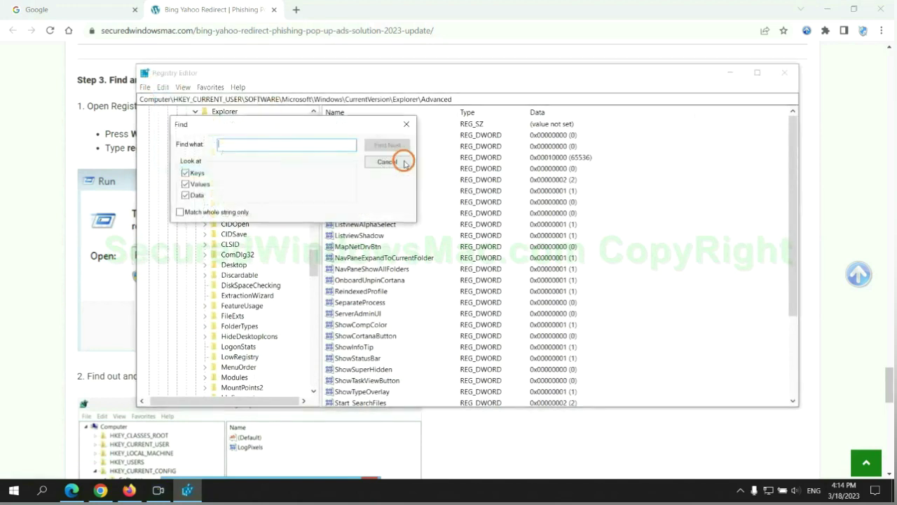
text(Apps)
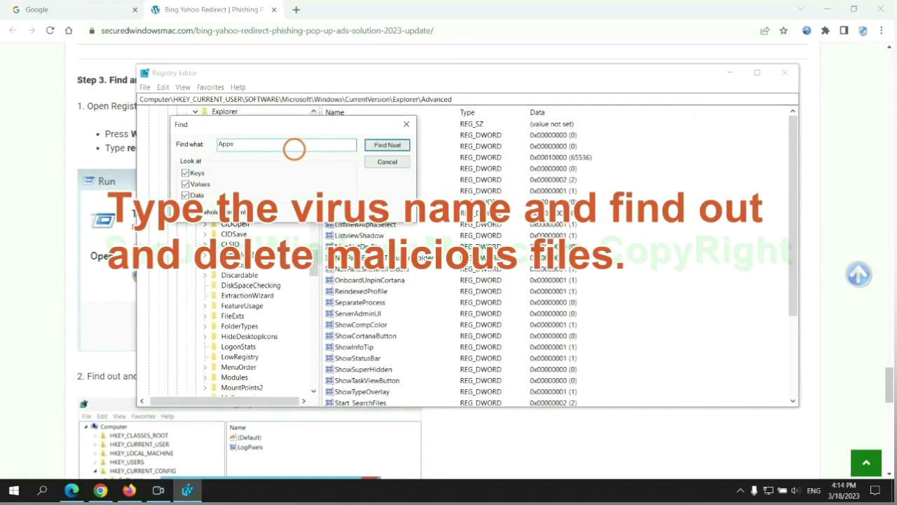
key(Return)
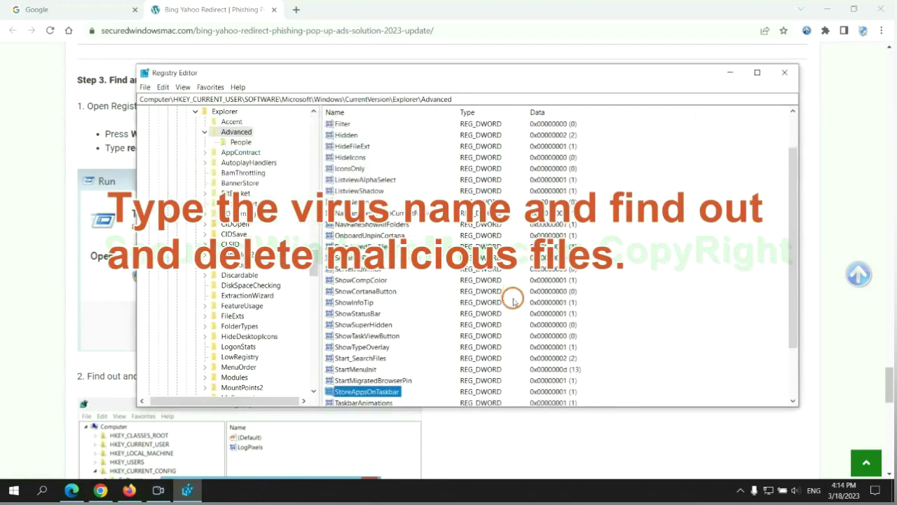
scroll(511, 296, down, 2)
right_click(404, 327)
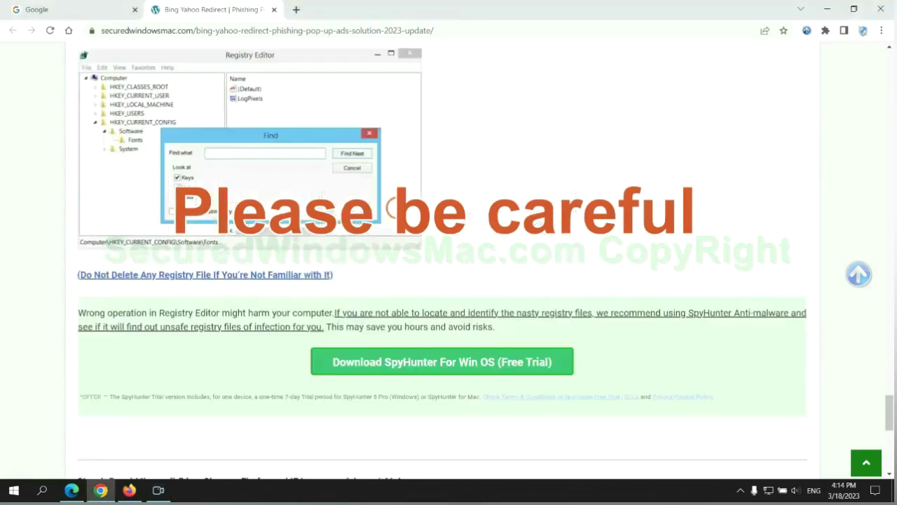
Scroll the guide down to Step 4's Reset instructions for Edge, Chrome and Firefox
scroll(392, 206, down, 1)
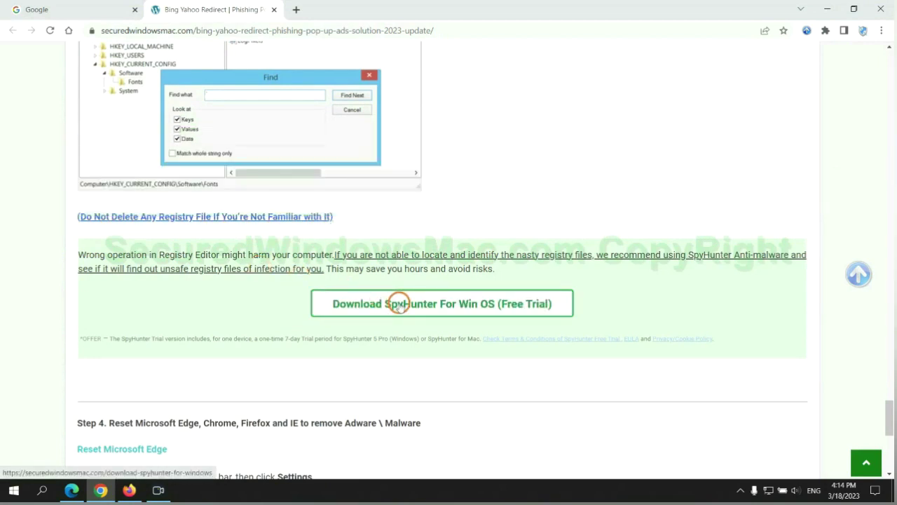
scroll(398, 304, down, 5)
double_click(120, 74)
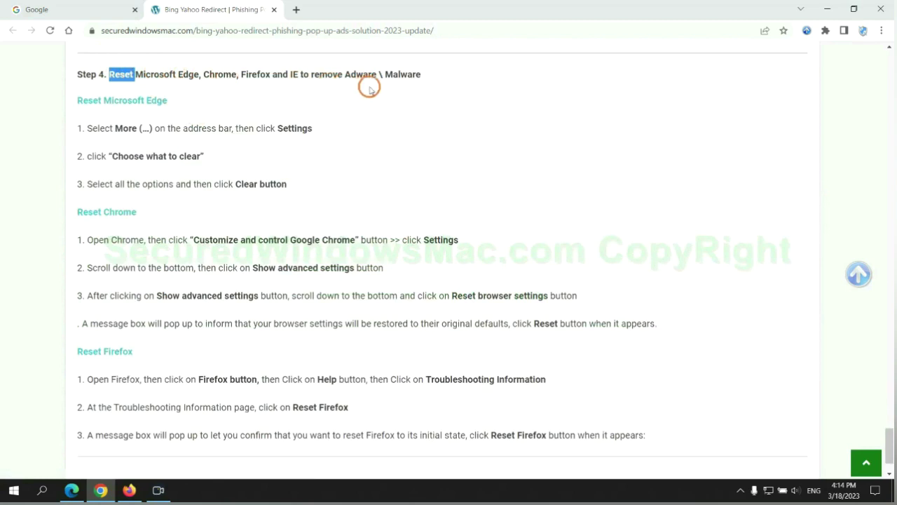
click(338, 101)
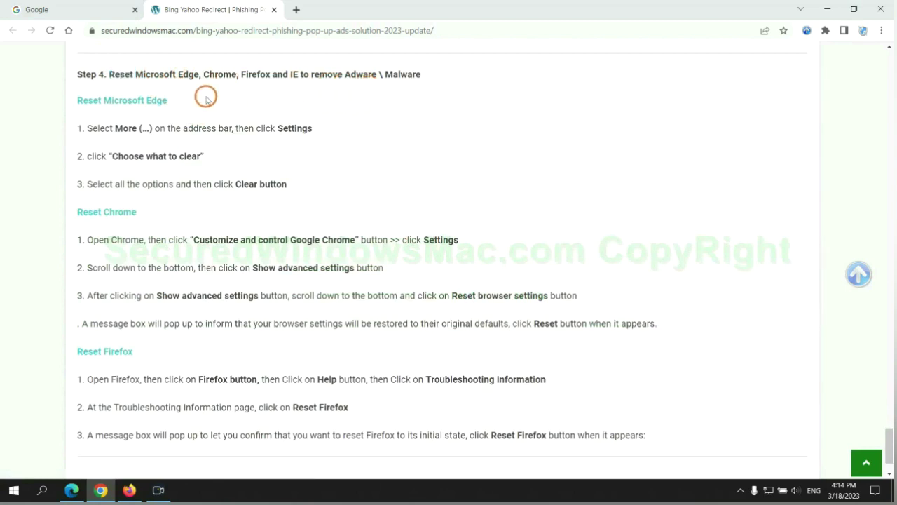
In Edge's Privacy, search, and services settings, choose which browsing data to clear
click(70, 487)
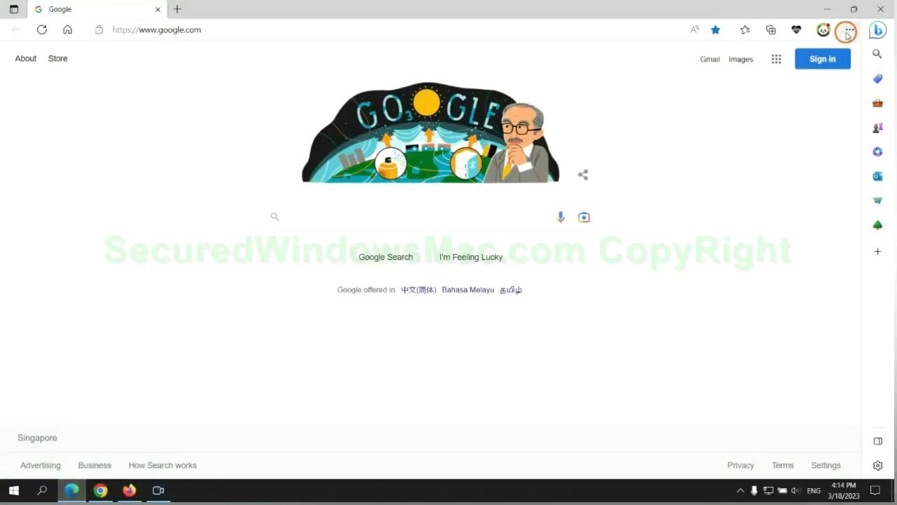
click(848, 33)
click(701, 428)
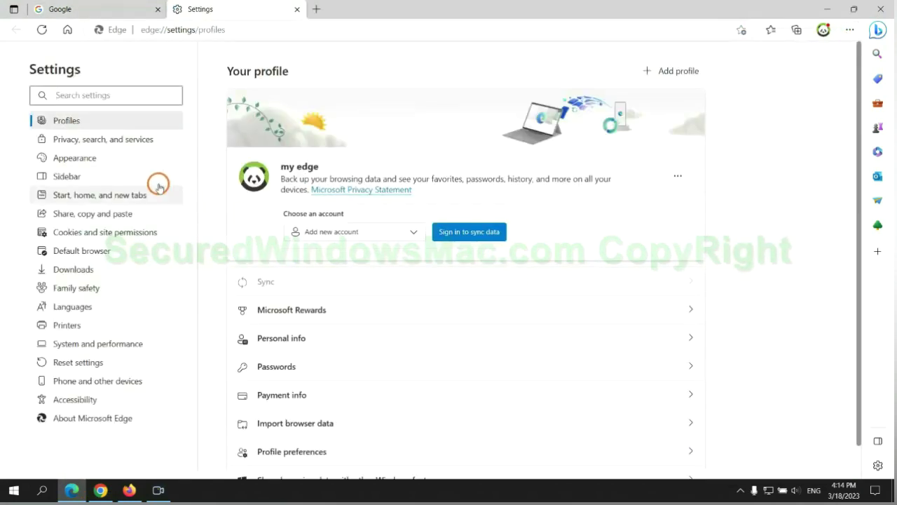
click(147, 146)
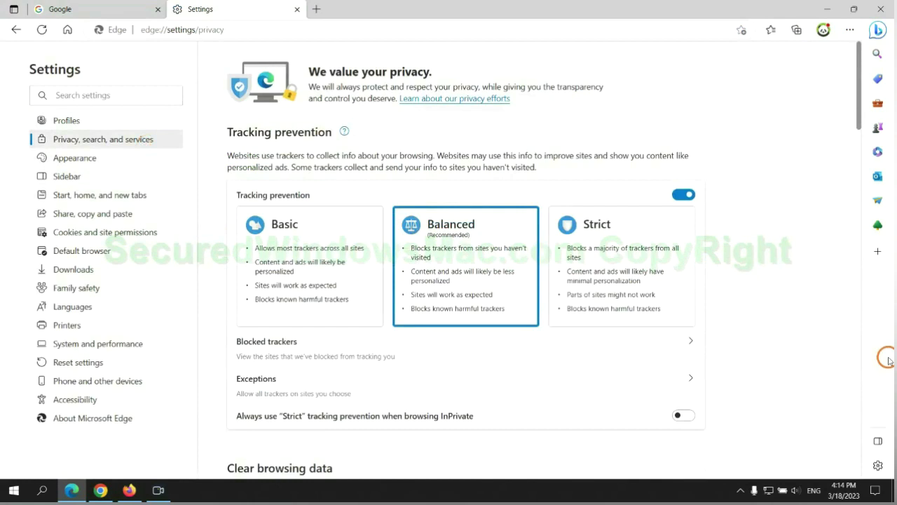
scroll(731, 311, down, 3)
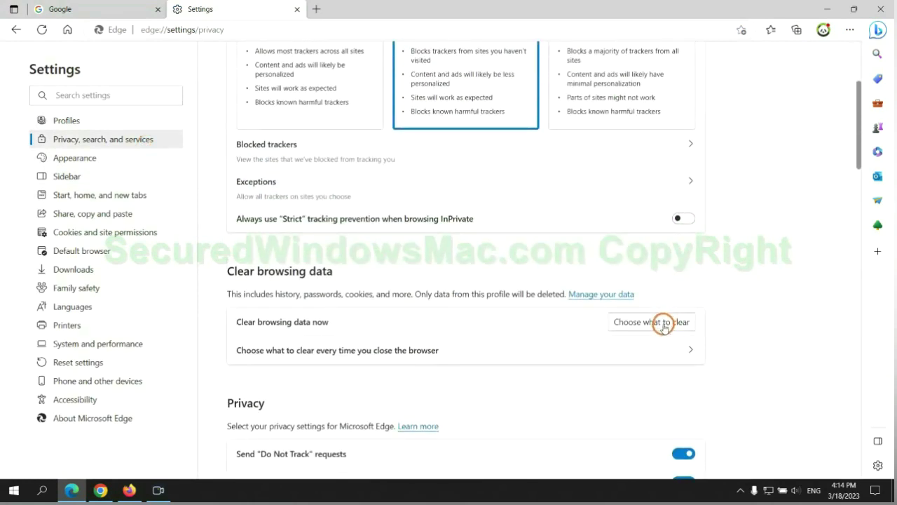
click(663, 324)
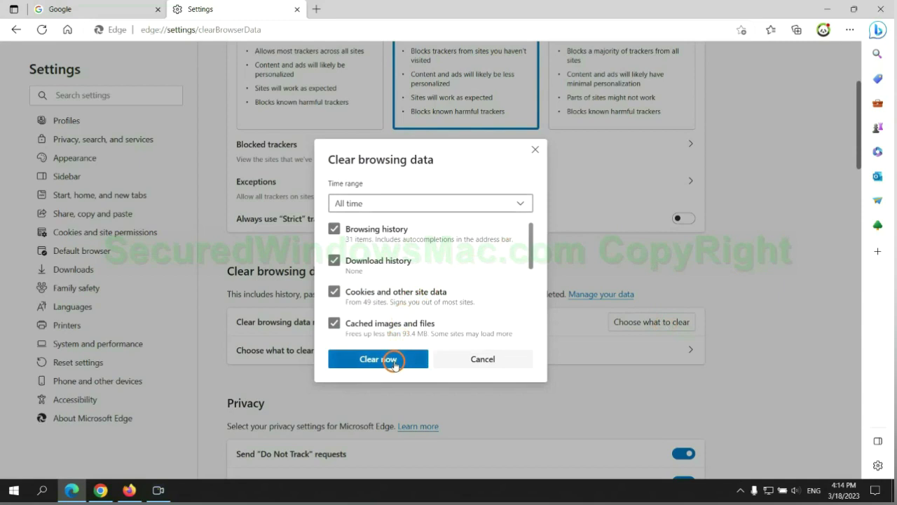
Confirm clearing Edge's browsing data, then request restoring Chrome's settings to original defaults
click(100, 489)
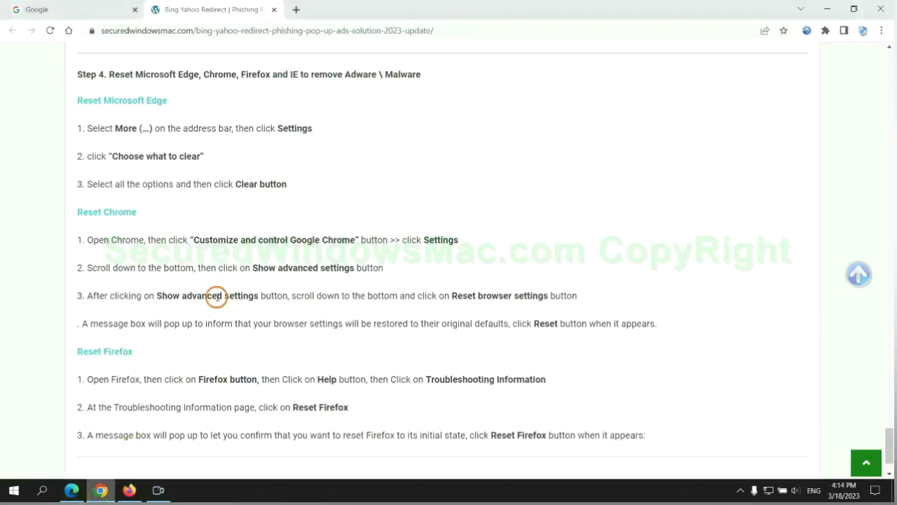
click(880, 31)
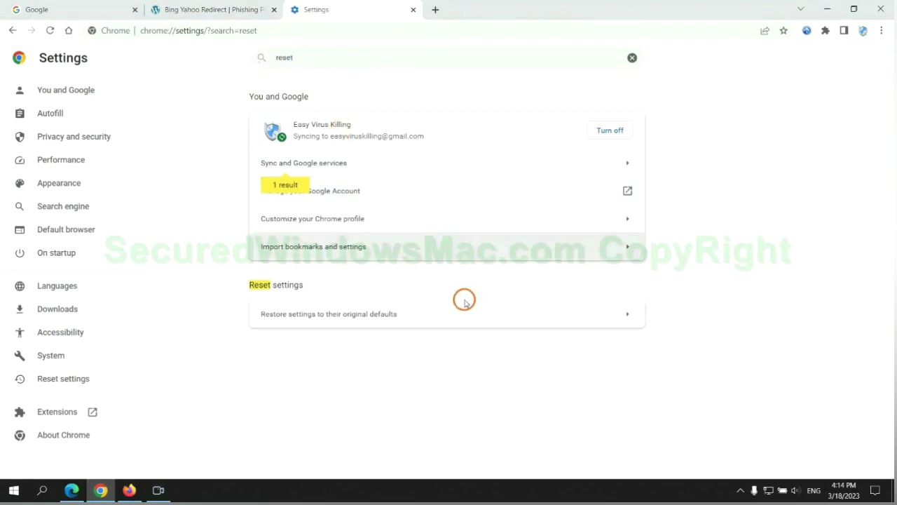
click(469, 312)
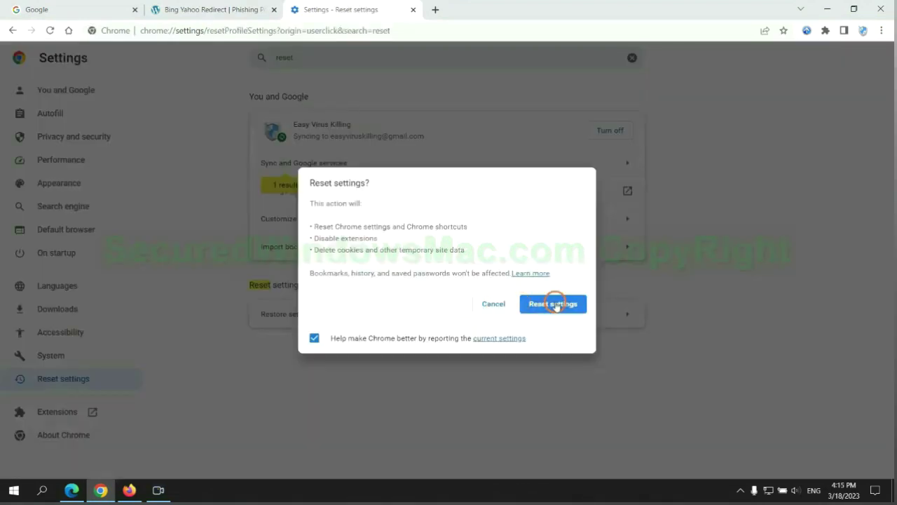
Confirm Chrome's settings reset, then start Refresh Firefox from the Troubleshooting Information page
click(129, 489)
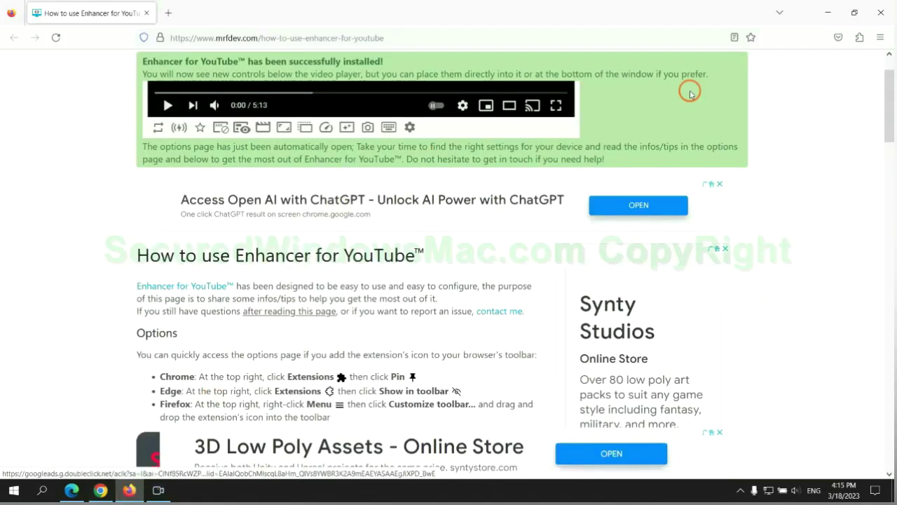
click(879, 37)
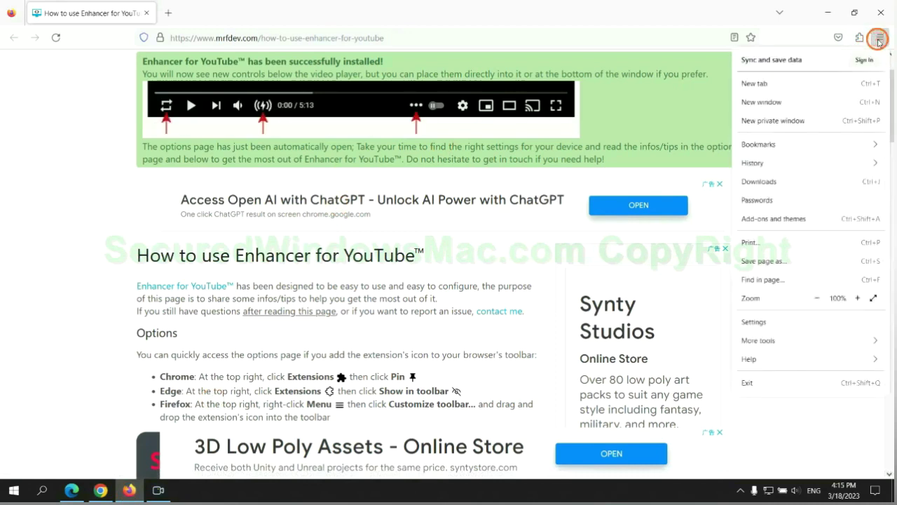
click(759, 358)
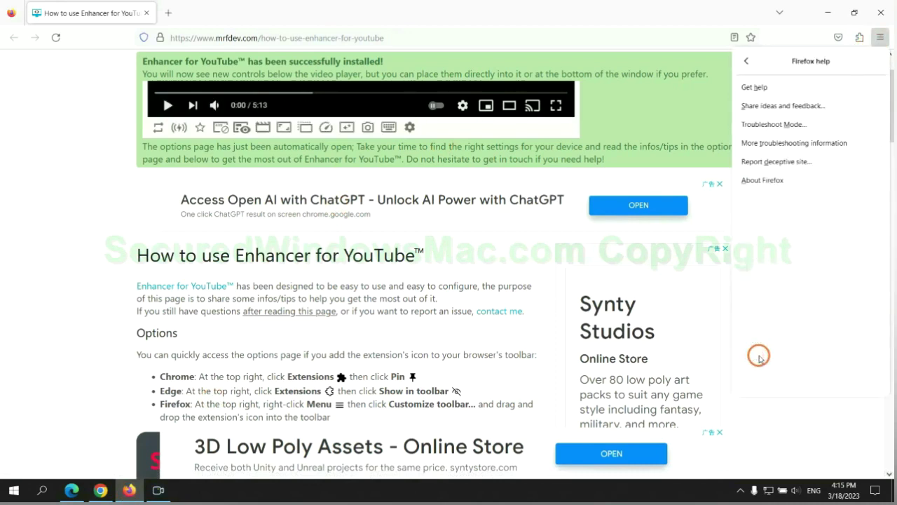
click(797, 144)
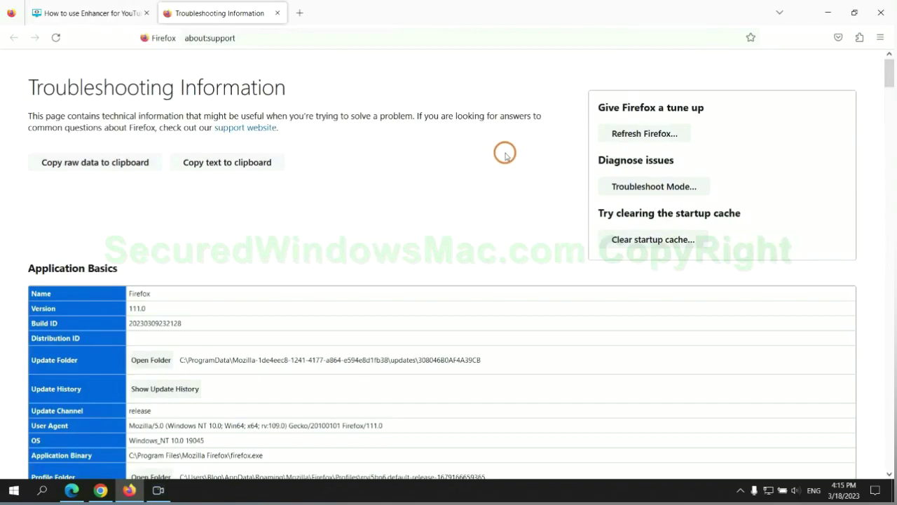
click(612, 133)
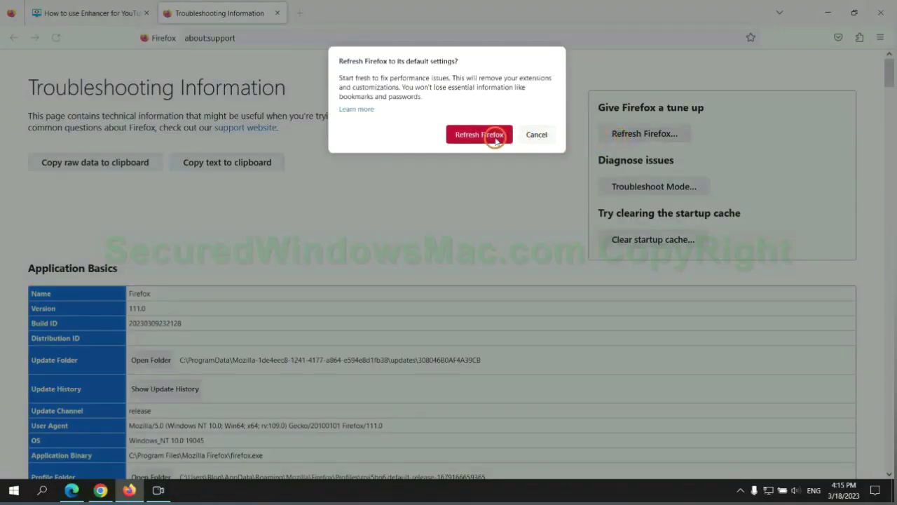